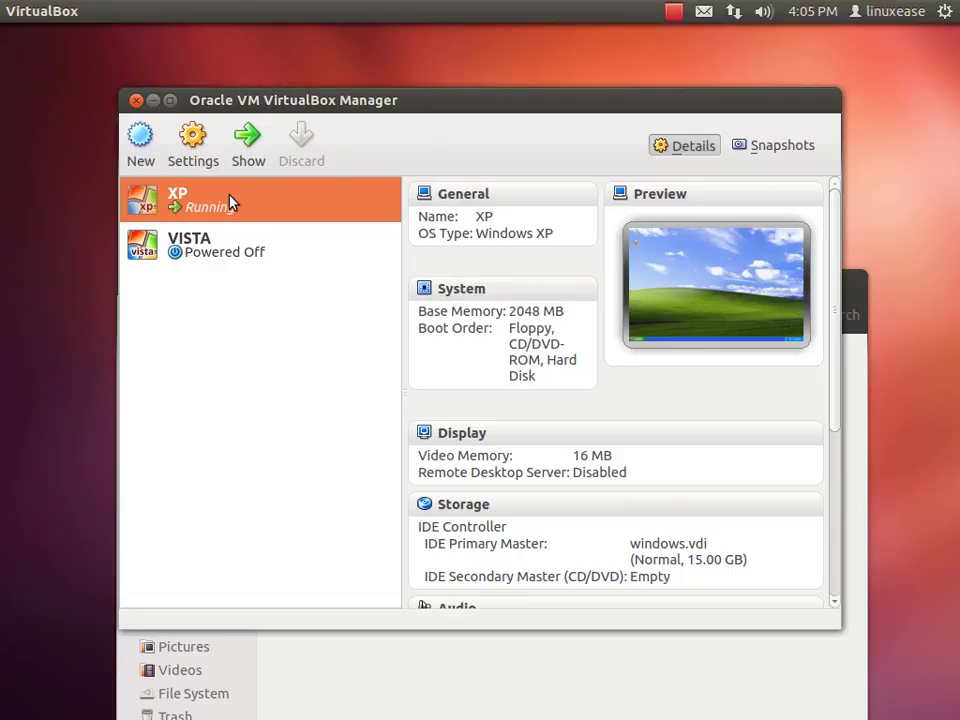
# Show the running XP virtual machine and open Internet Explorer in it.
pyautogui.doubleClick(230, 203)
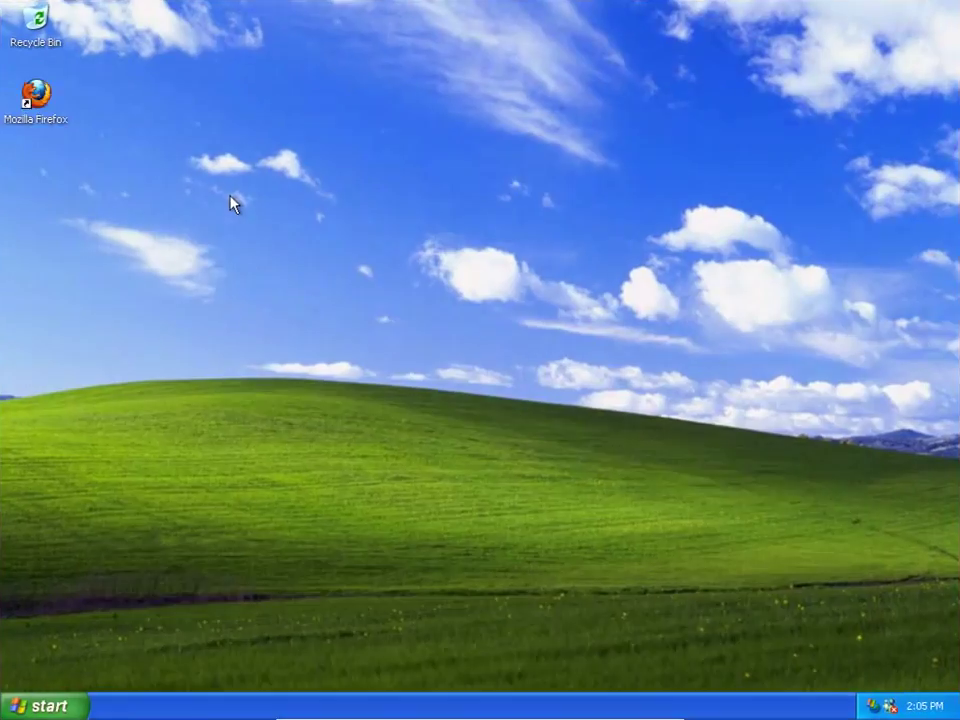
pyautogui.click(45, 706)
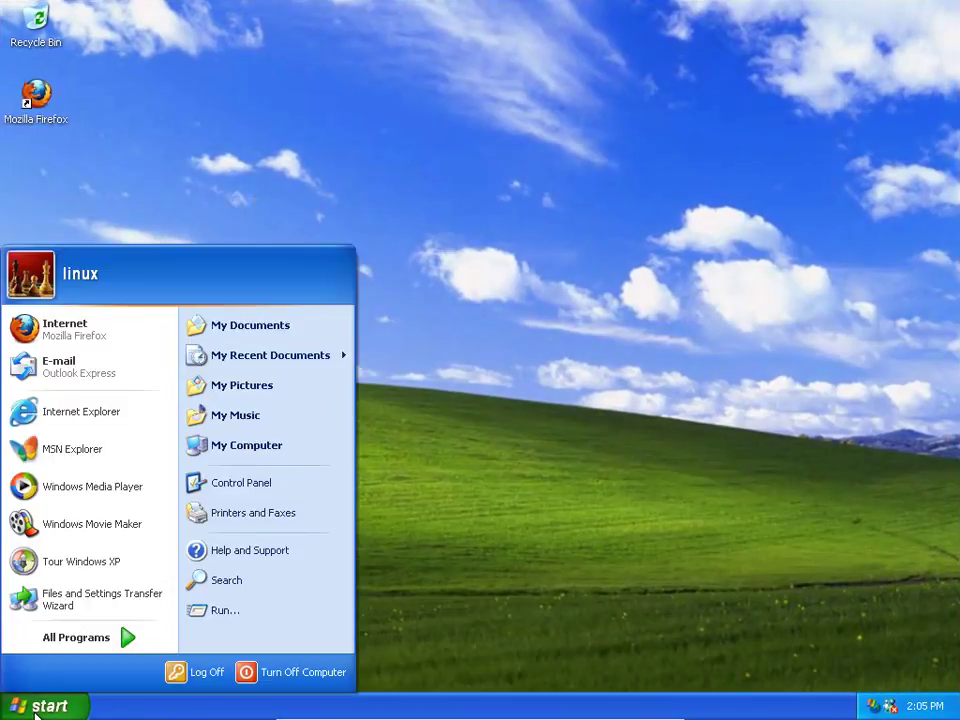
pyautogui.click(59, 408)
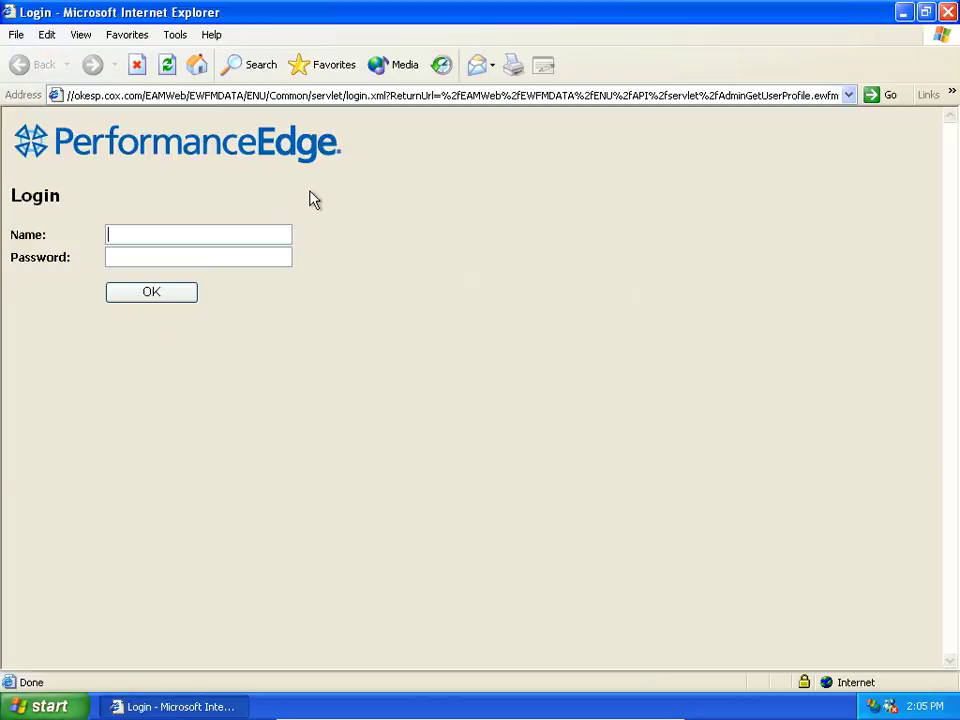
# Search the web for "unetbootin" and open the UNetbootin homepage in a maximized window.
pyautogui.click(296, 94)
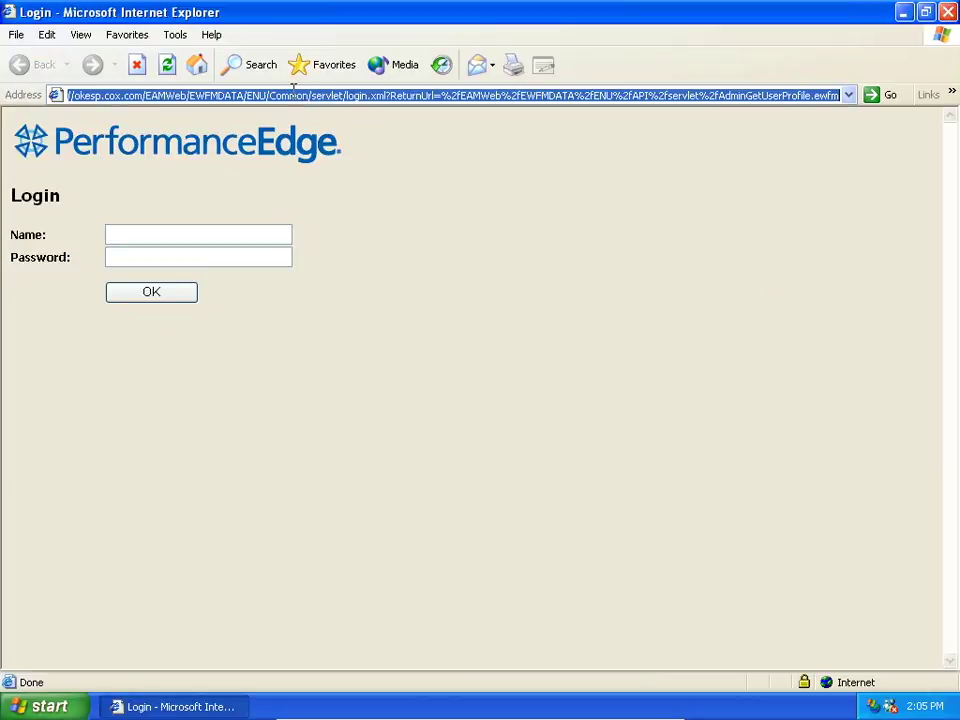
pyautogui.write('unetbootin')
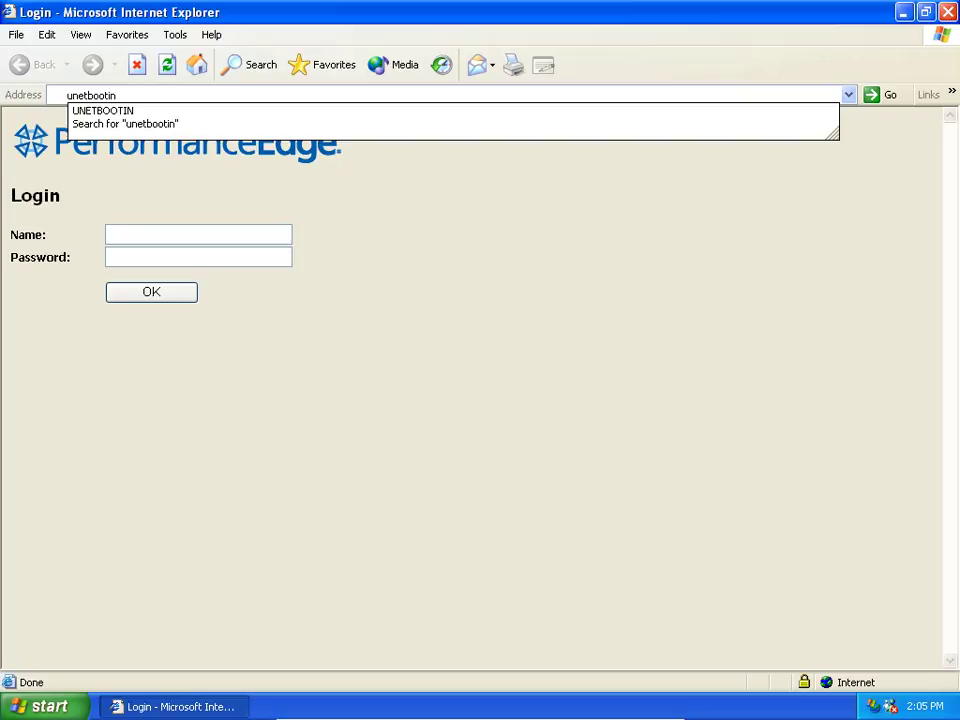
pyautogui.press('Return')
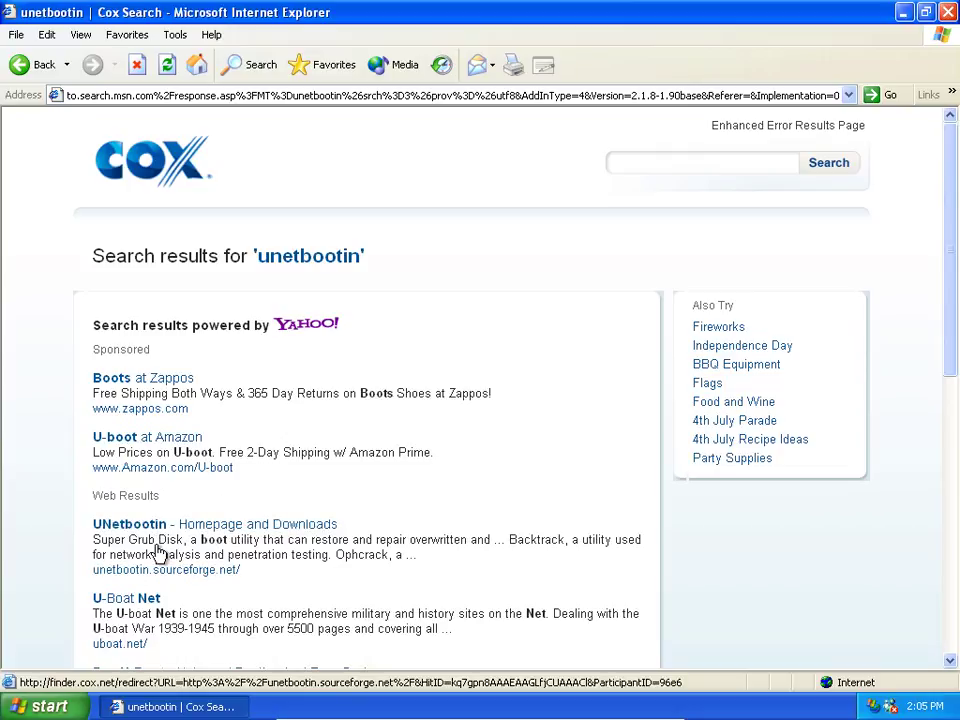
pyautogui.click(154, 526)
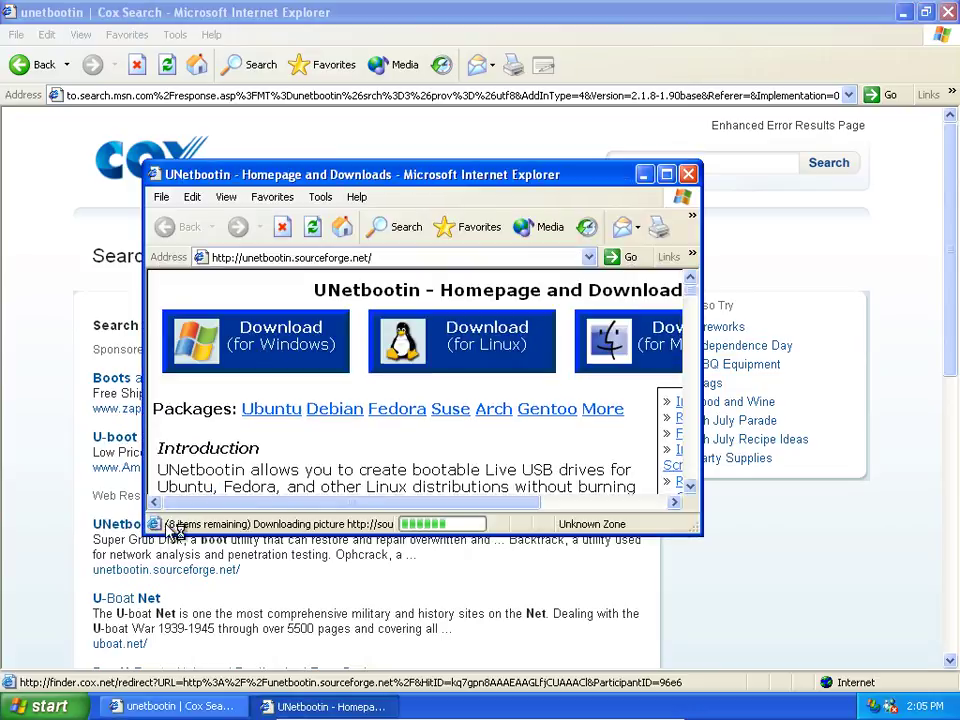
pyautogui.click(666, 174)
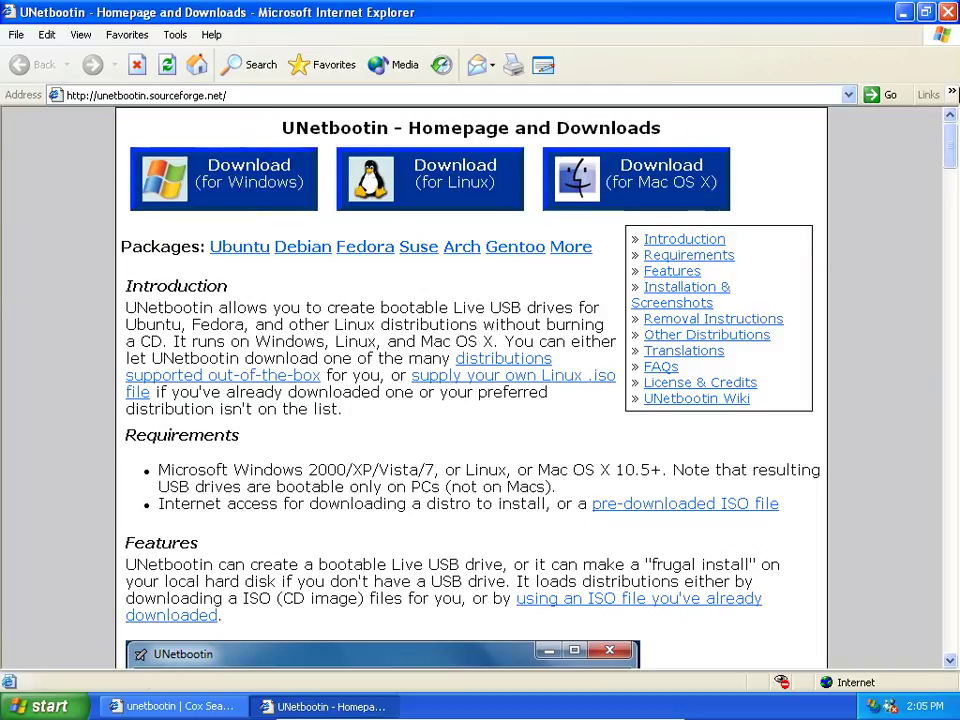
# Download the Windows version of UNetbootin and run it directly without saving the file.
pyautogui.moveTo(950, 145)
pyautogui.mouseDown()
pyautogui.moveTo(953, 365)
pyautogui.moveTo(950, 140)
pyautogui.mouseUp()
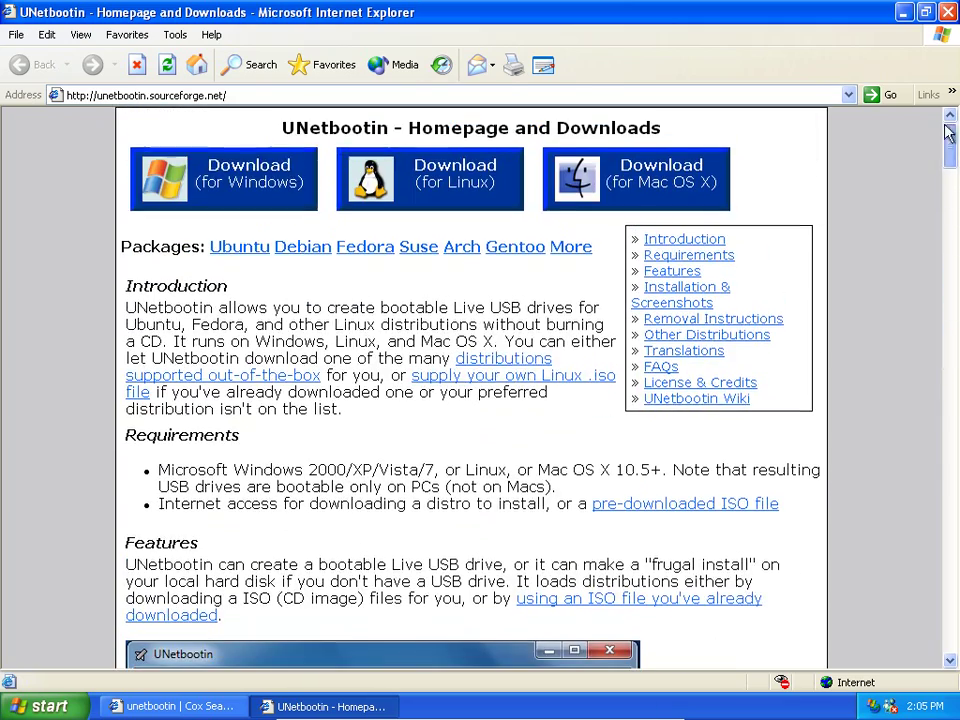
pyautogui.click(157, 196)
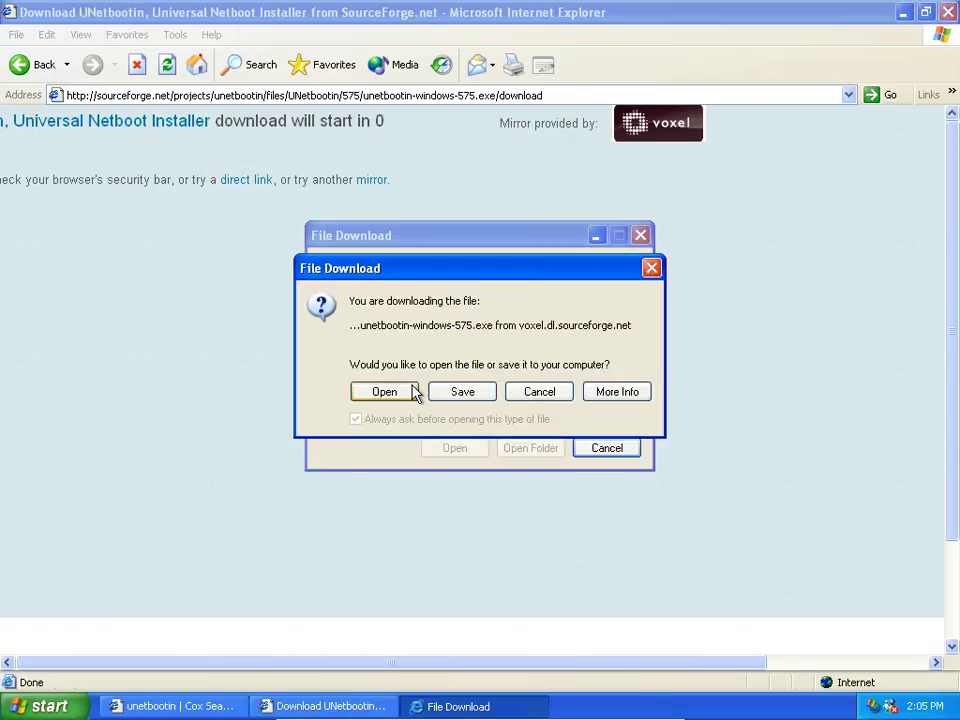
pyautogui.click(412, 396)
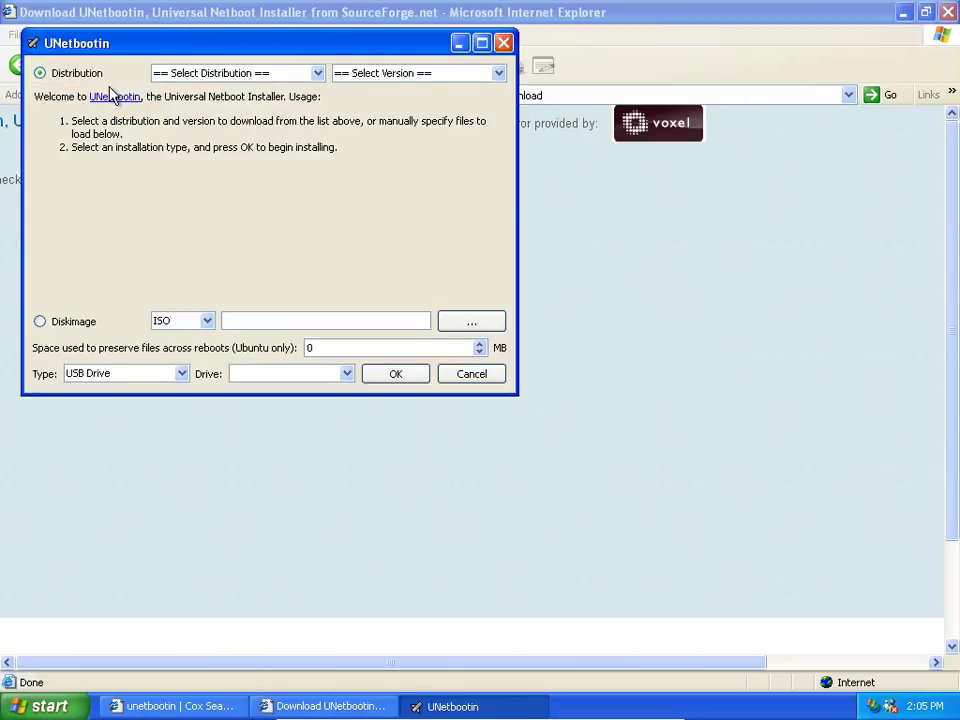
# Select Linux Mint as the distribution and look through its available versions.
pyautogui.click(255, 78)
pyautogui.moveTo(321, 116); pyautogui.dragTo(321, 148)
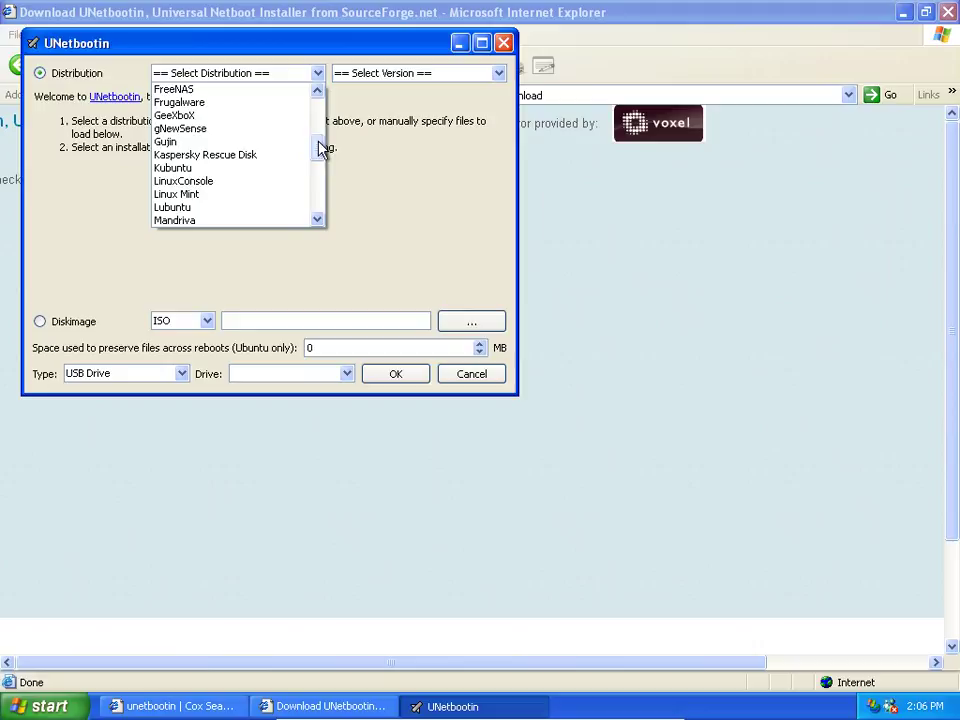
pyautogui.click(281, 195)
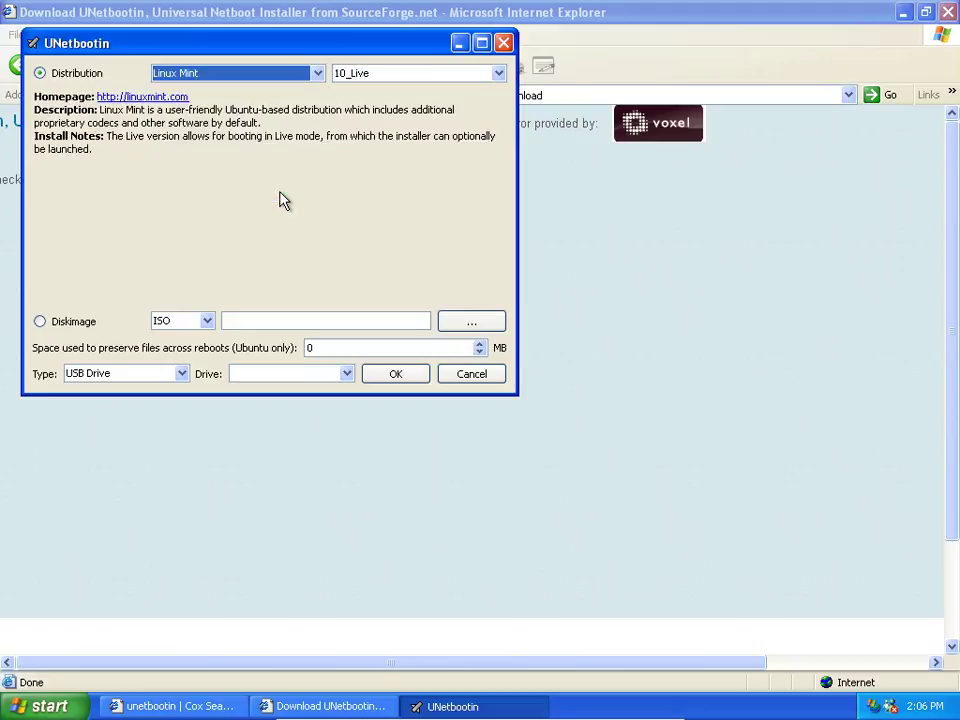
pyautogui.click(498, 73)
pyautogui.moveTo(499, 144); pyautogui.dragTo(490, 183)
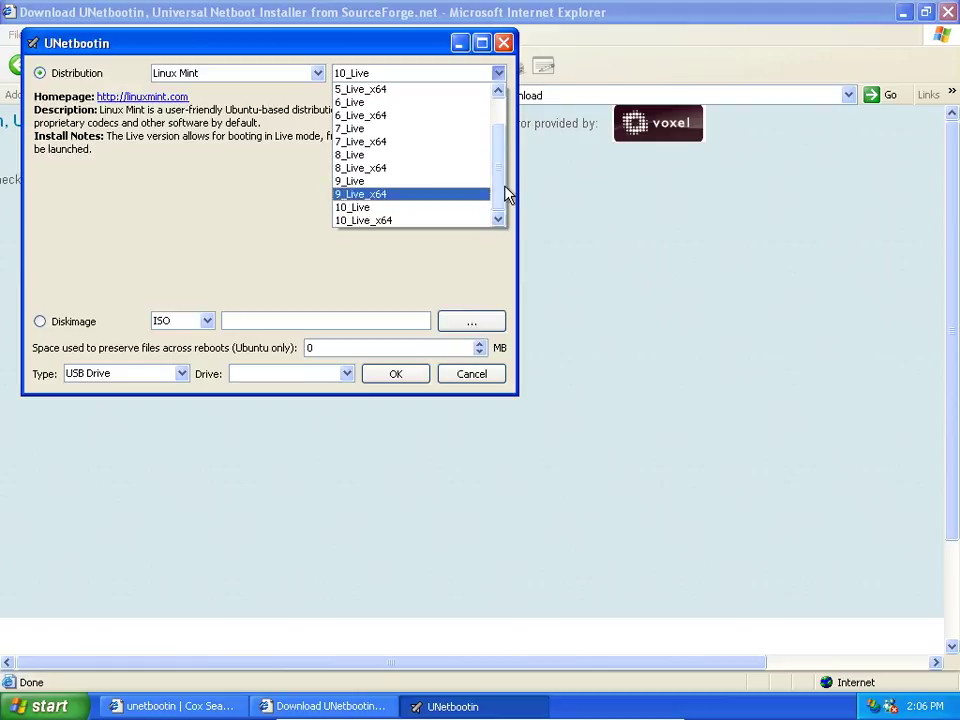
pyautogui.moveTo(504, 189); pyautogui.dragTo(480, 210)
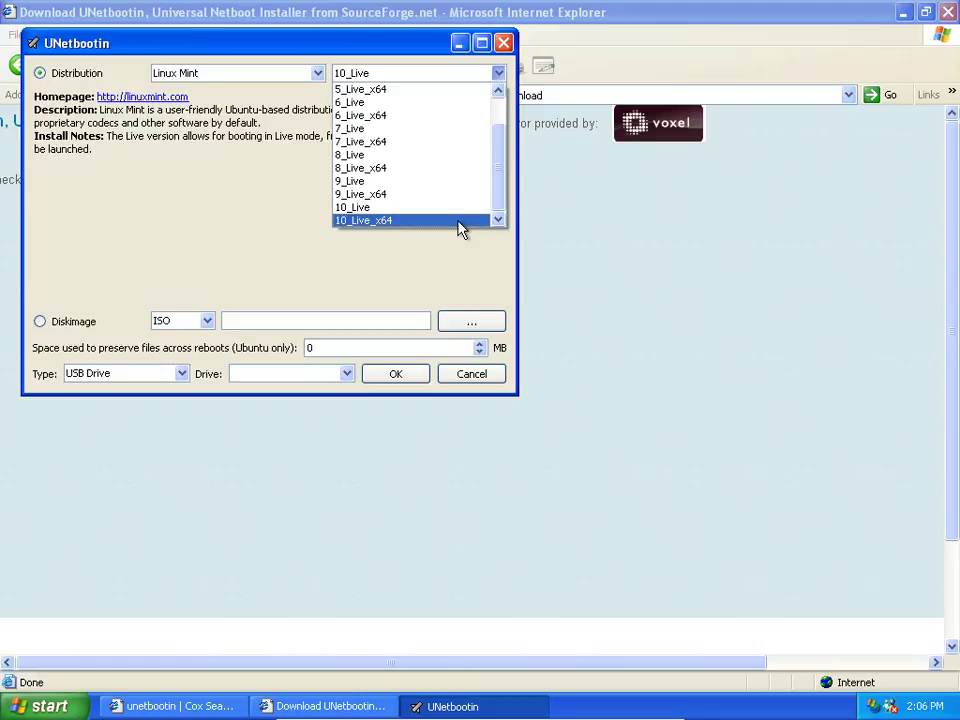
pyautogui.click(316, 78)
# Select Ubuntu as the distribution with version 12.04_Live.
pyautogui.click(316, 78)
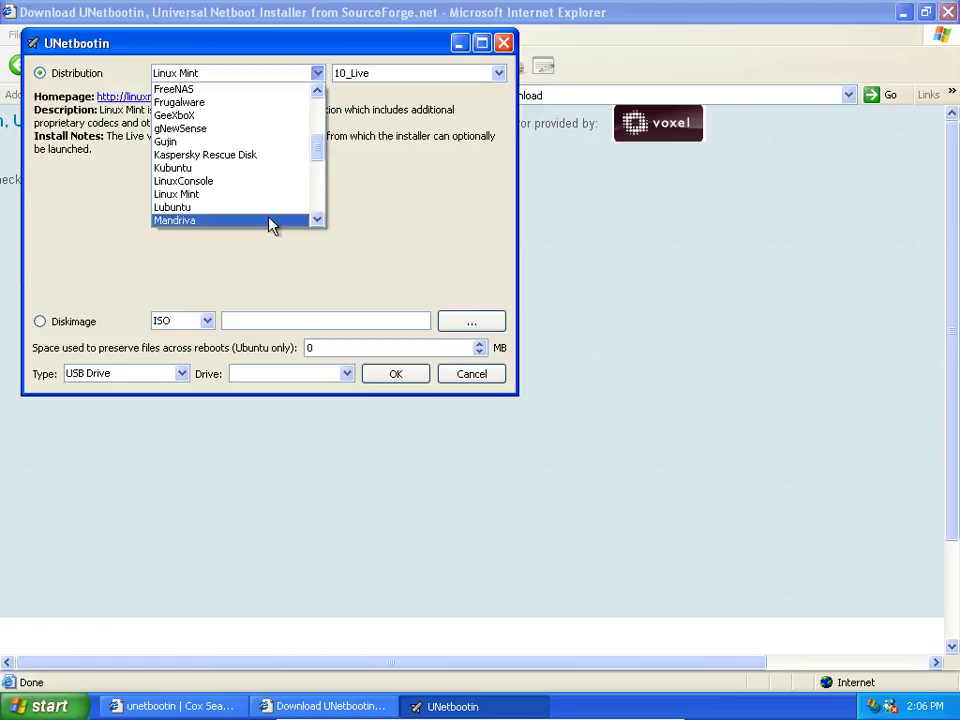
pyautogui.moveTo(320, 146); pyautogui.dragTo(315, 214)
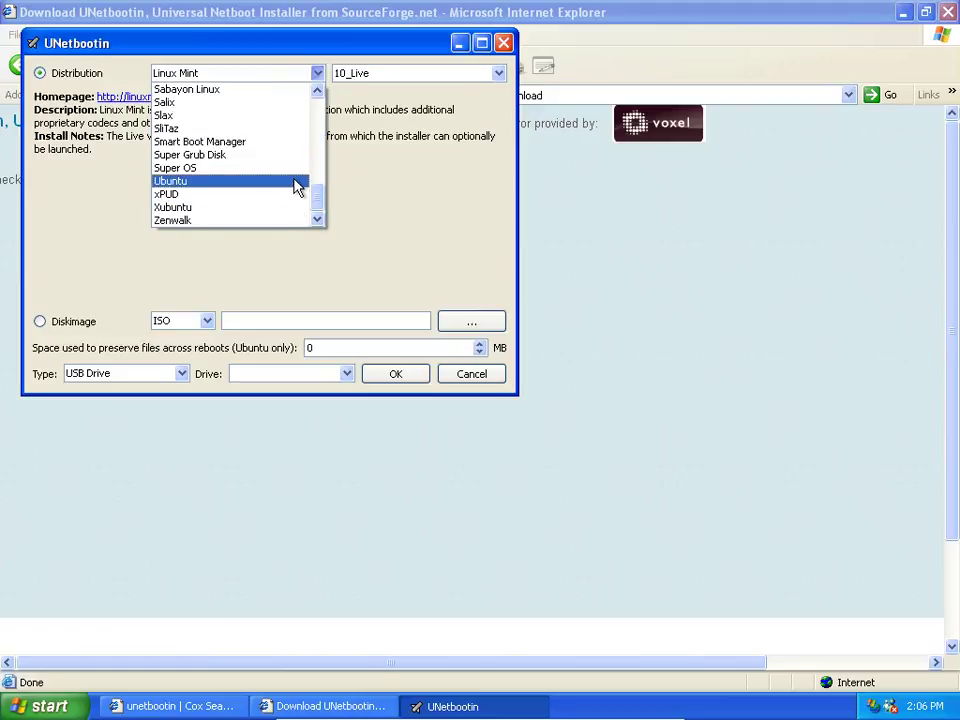
pyautogui.click(298, 184)
pyautogui.click(486, 73)
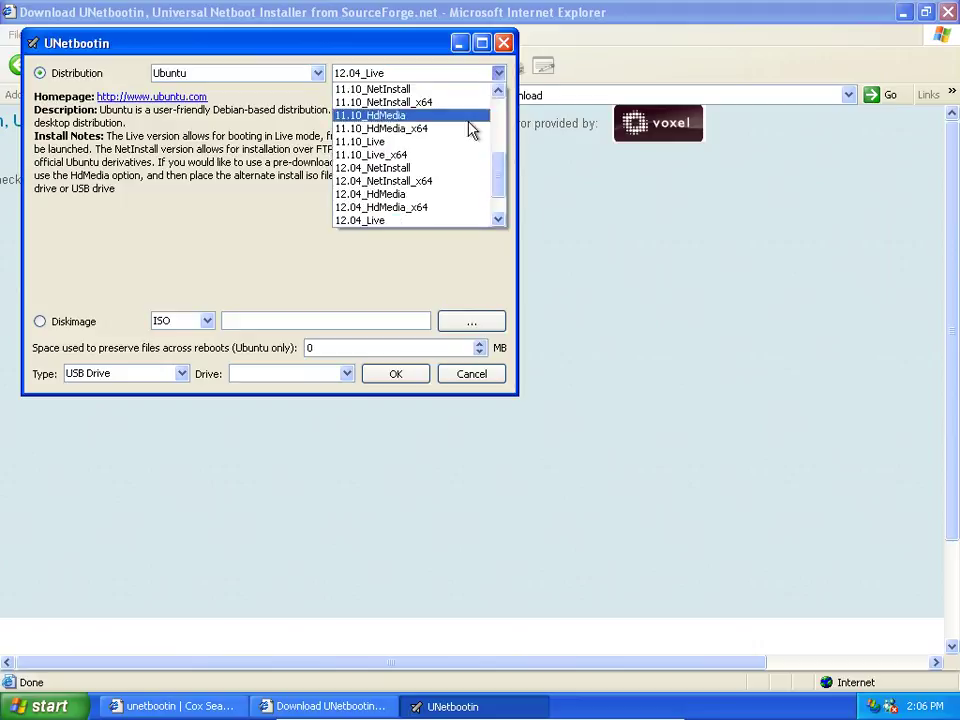
pyautogui.click(514, 184)
pyautogui.click(498, 76)
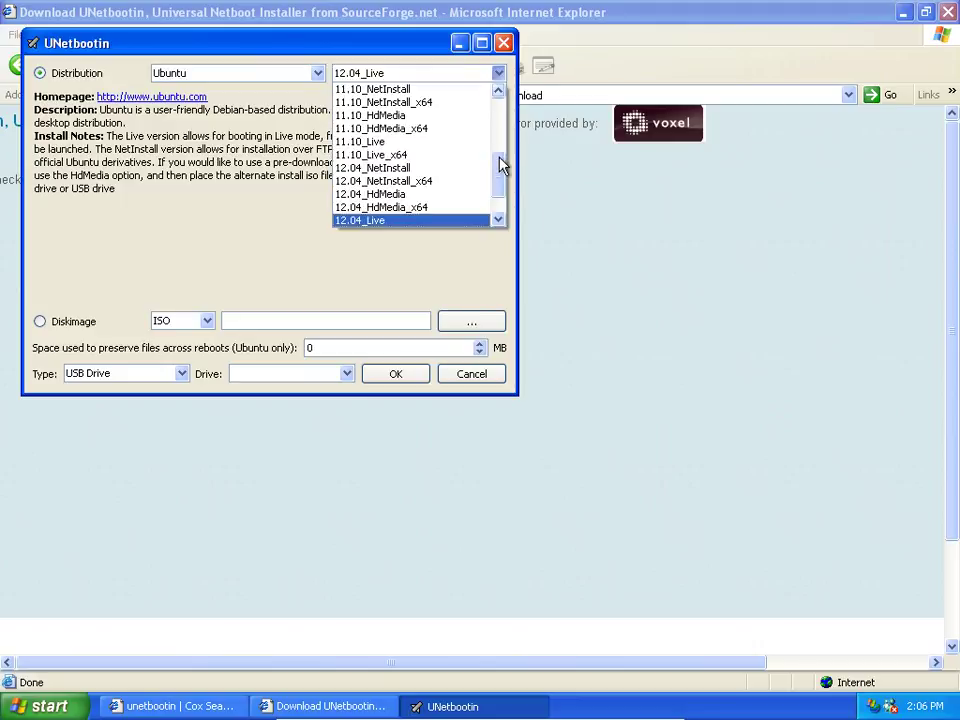
pyautogui.scroll(-1, 500, 185)
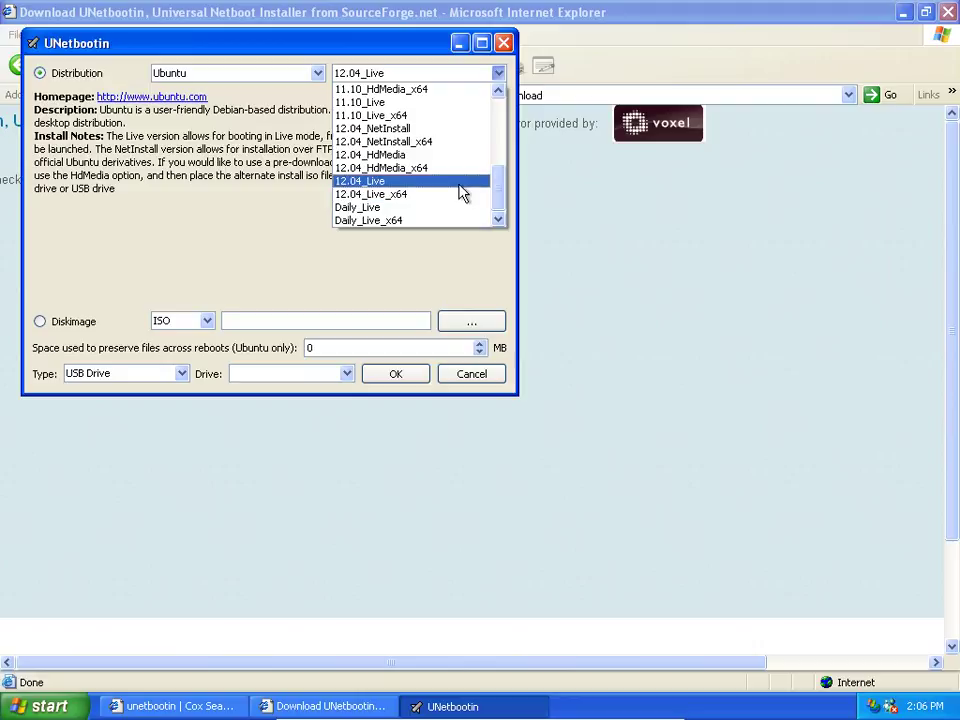
pyautogui.click(460, 184)
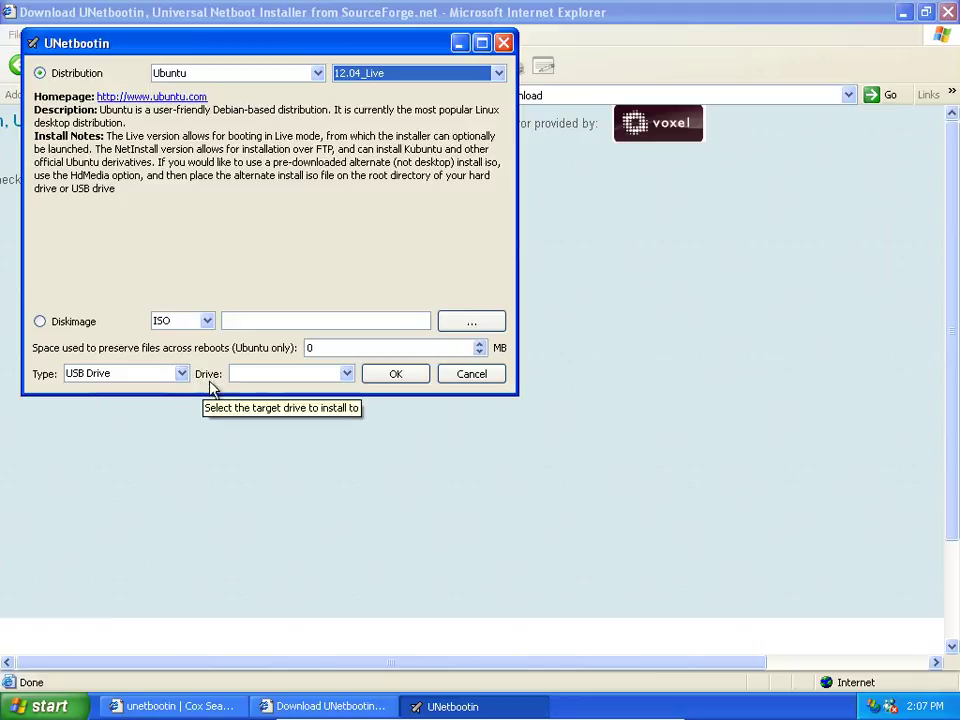
# Check the available target drives, try to start the USB drive installation, and exit UNetbootin.
pyautogui.click(345, 374)
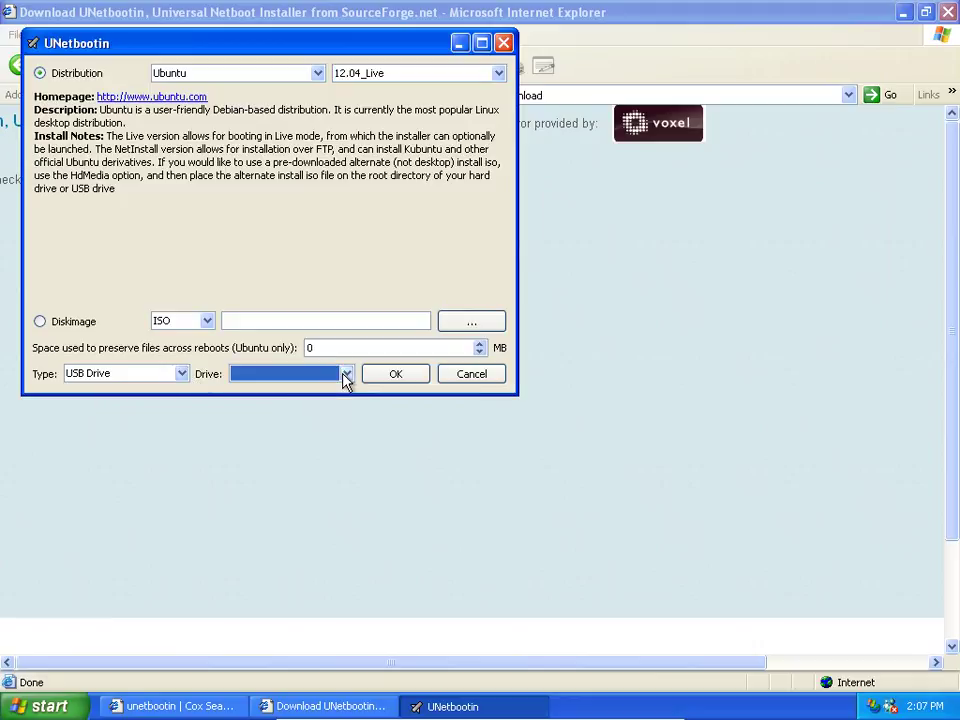
pyautogui.click(394, 374)
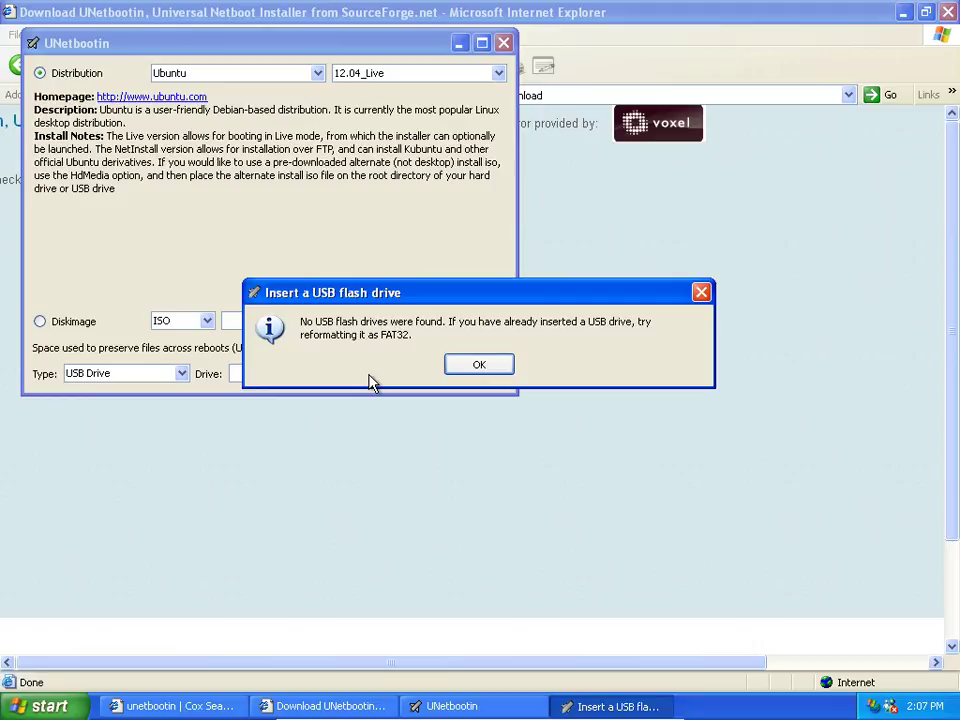
pyautogui.click(487, 368)
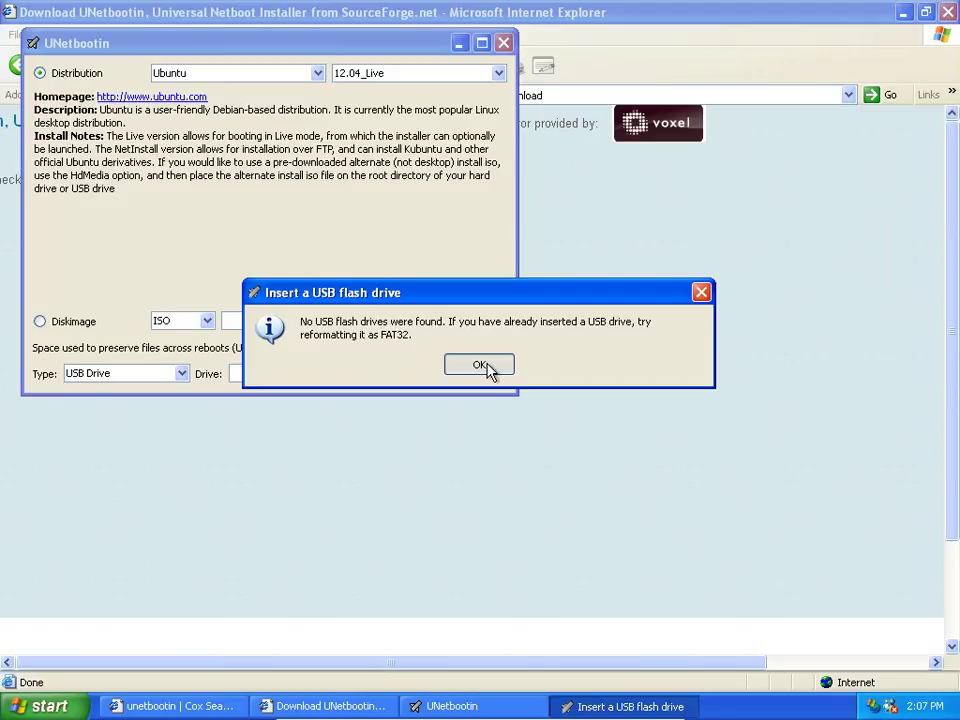
pyautogui.click(484, 366)
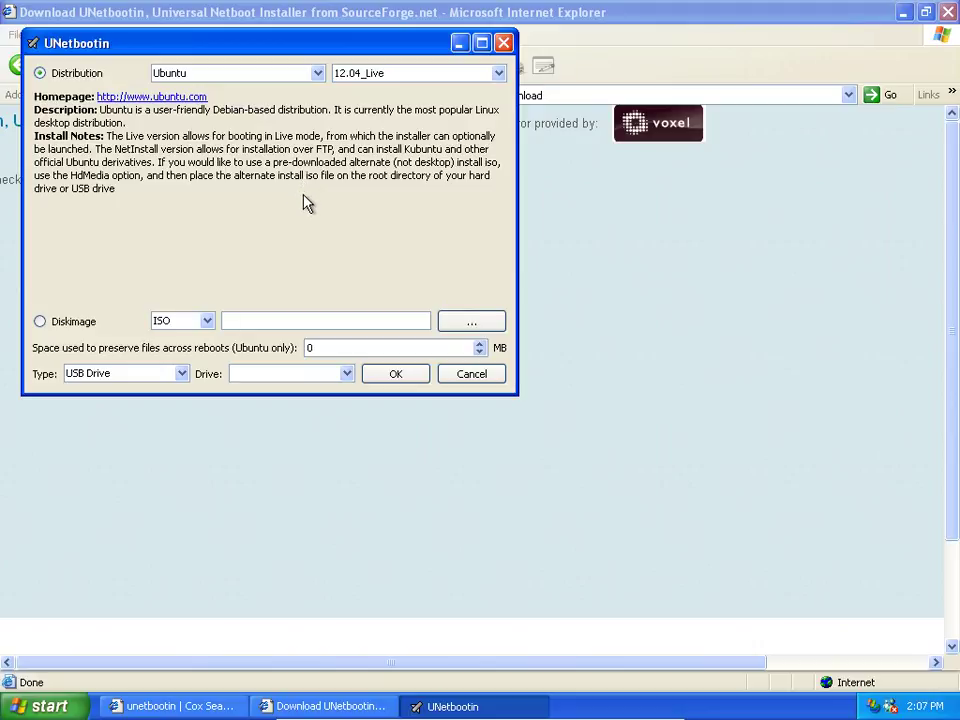
pyautogui.click(495, 378)
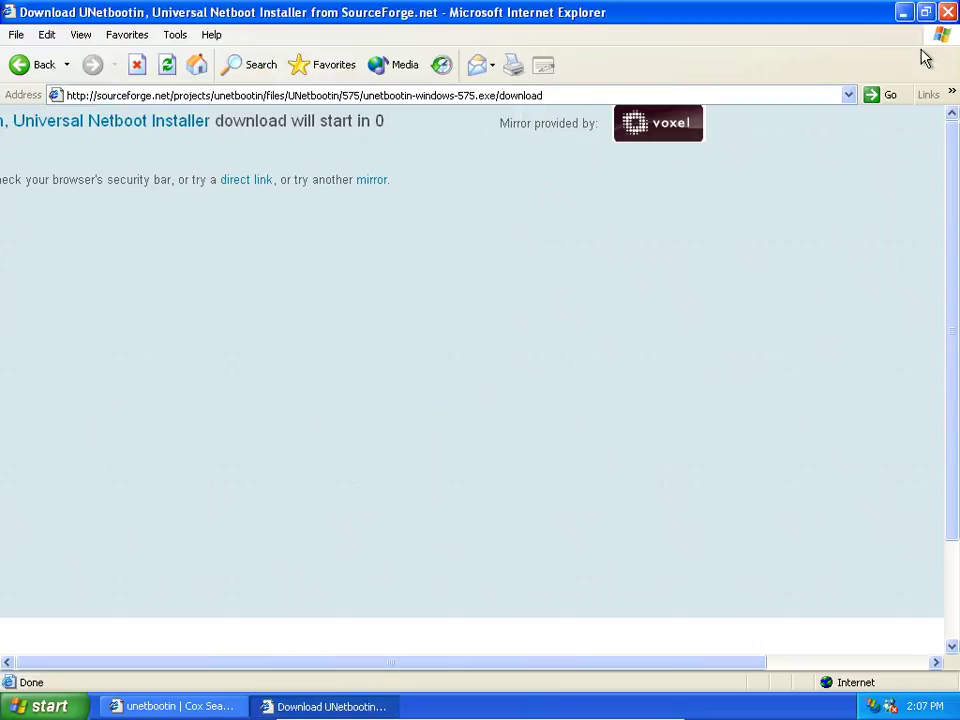
# Close the XP virtual machine with the option to power off the machine.
pyautogui.click(22, 706)
pyautogui.click(457, 554)
pyautogui.moveTo(577, 718)
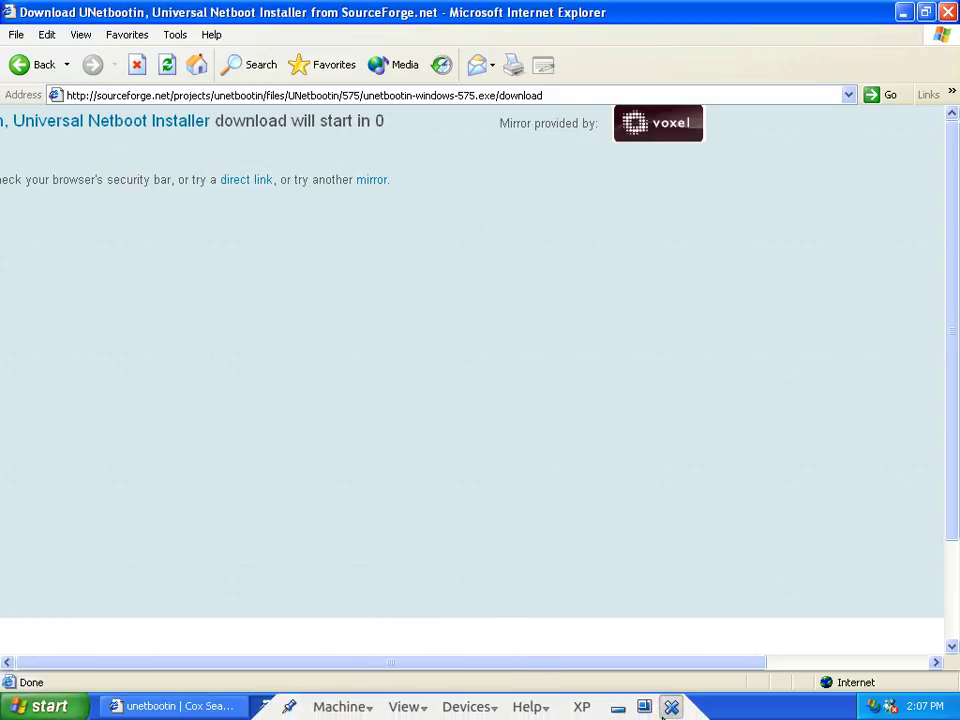
pyautogui.click(670, 706)
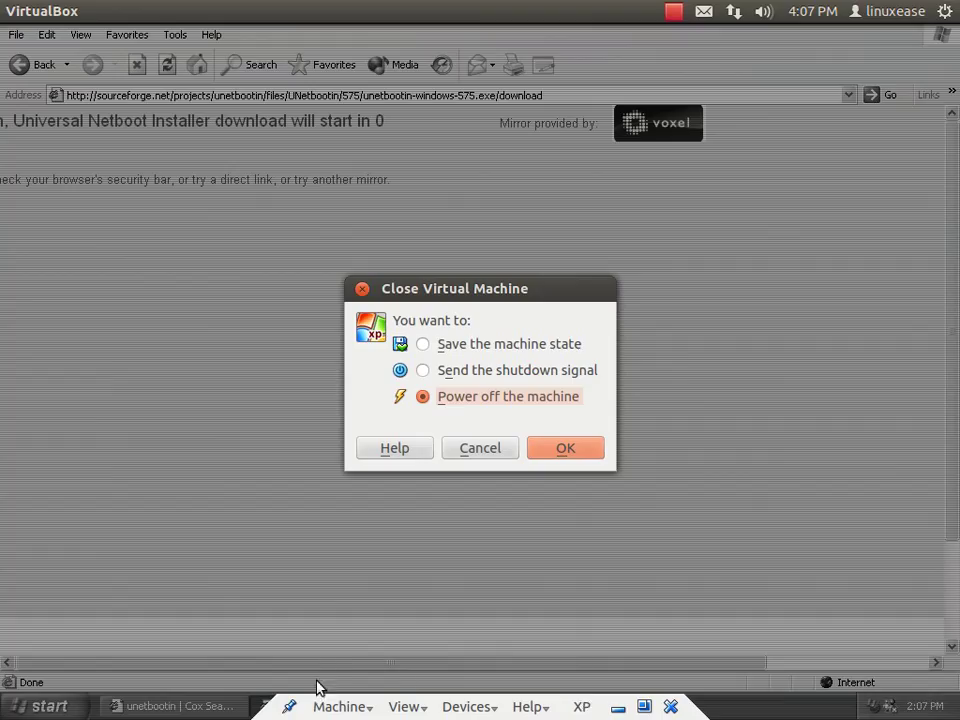
pyautogui.click(565, 450)
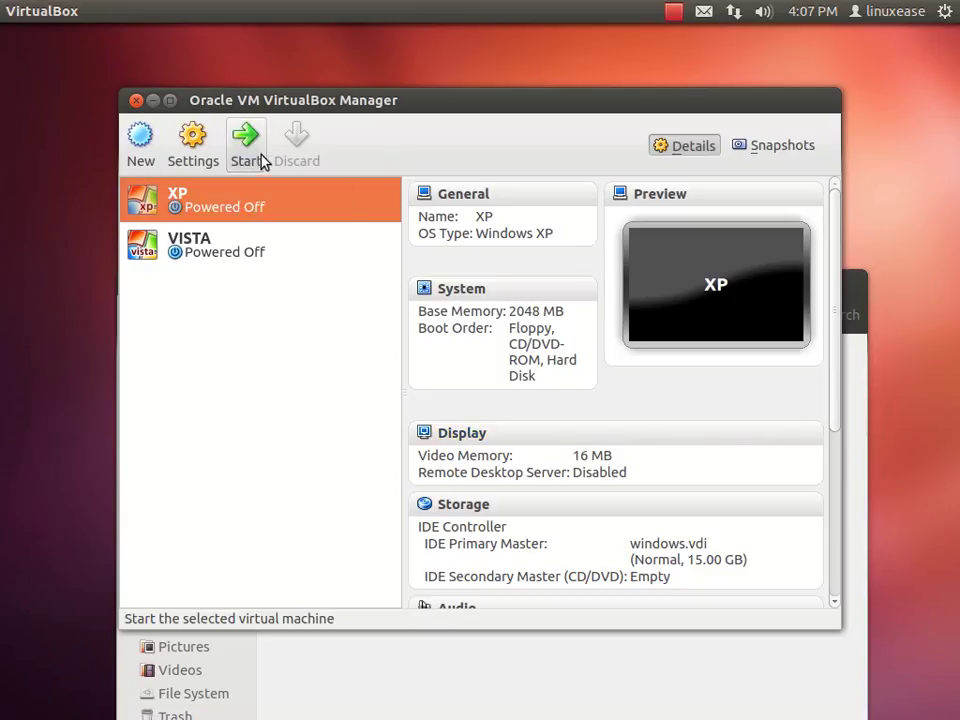
pyautogui.click(253, 148)
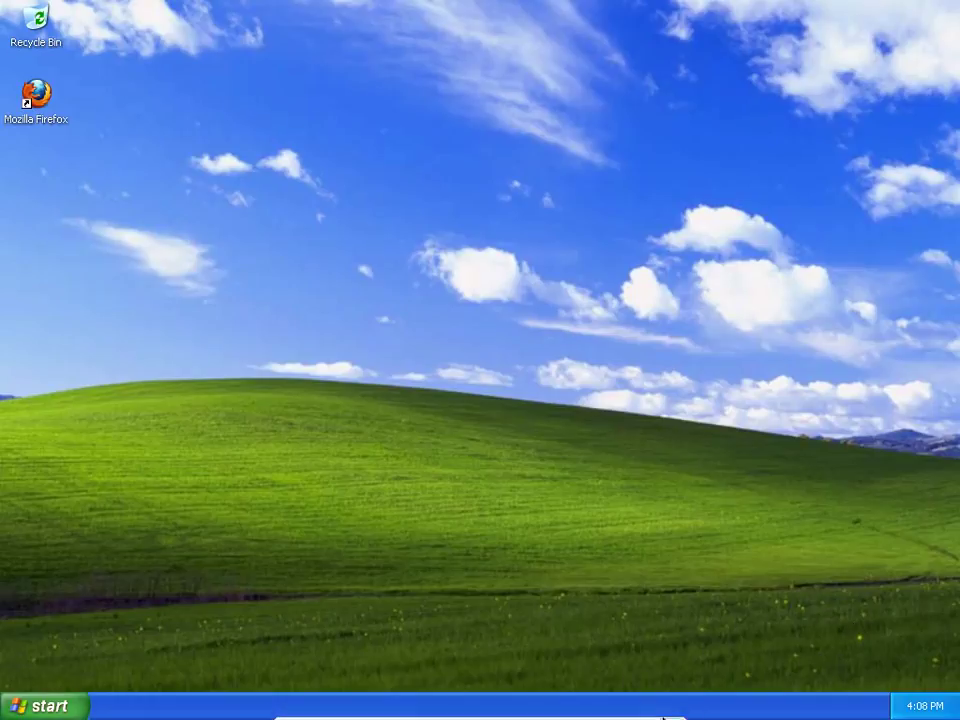
pyautogui.click(672, 707)
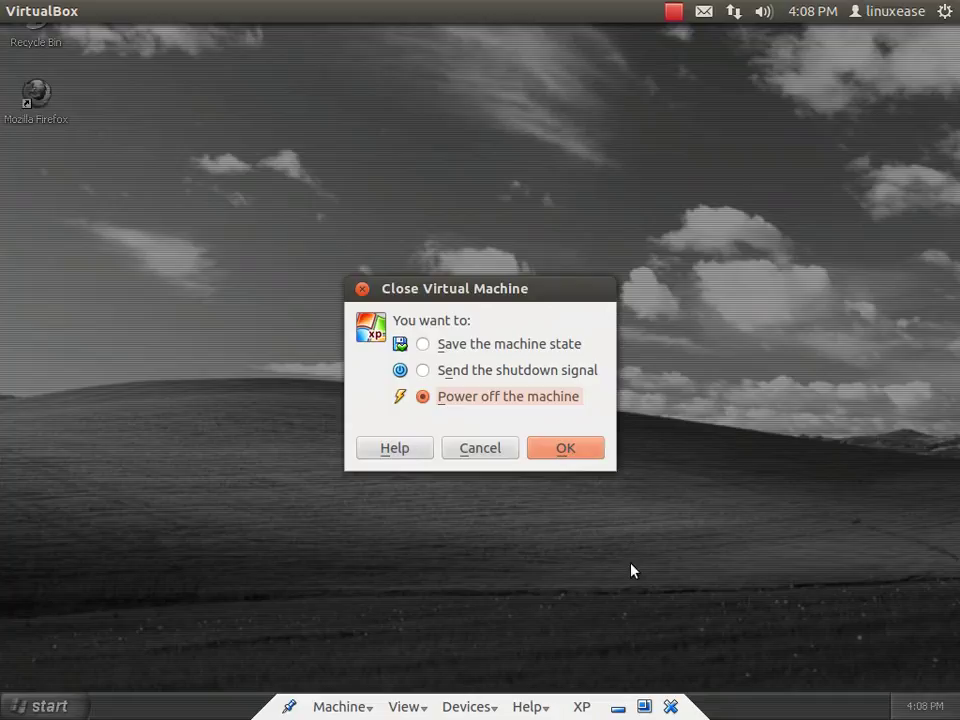
pyautogui.click(562, 450)
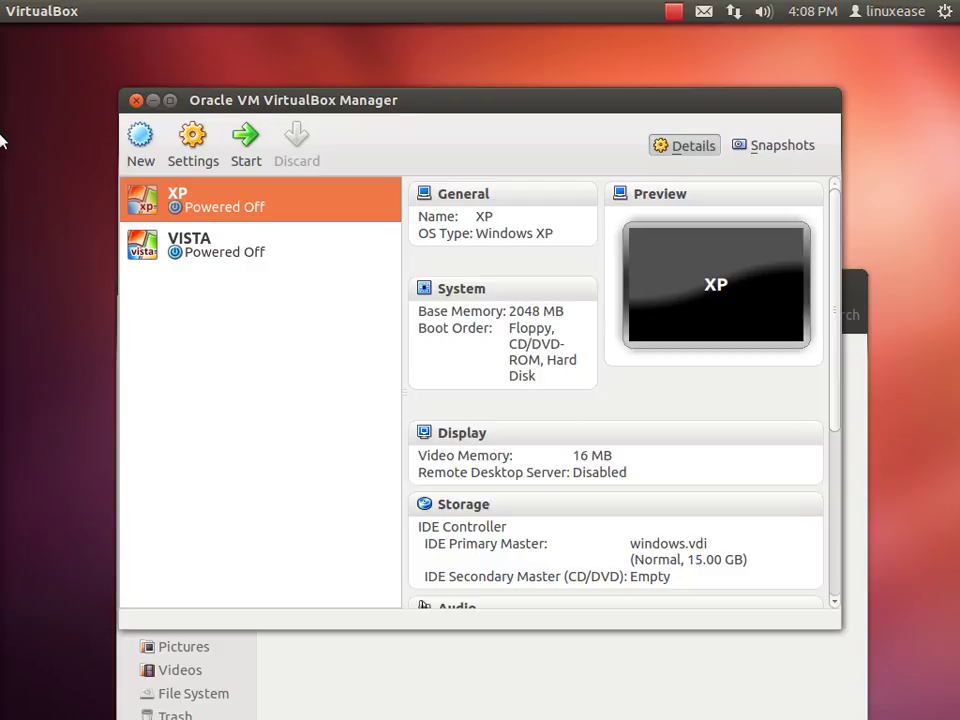
# Search the Ubuntu Dash for "dis" and launch Startup Disk Creator.
pyautogui.moveTo(13, 95)
pyautogui.click(28, 55)
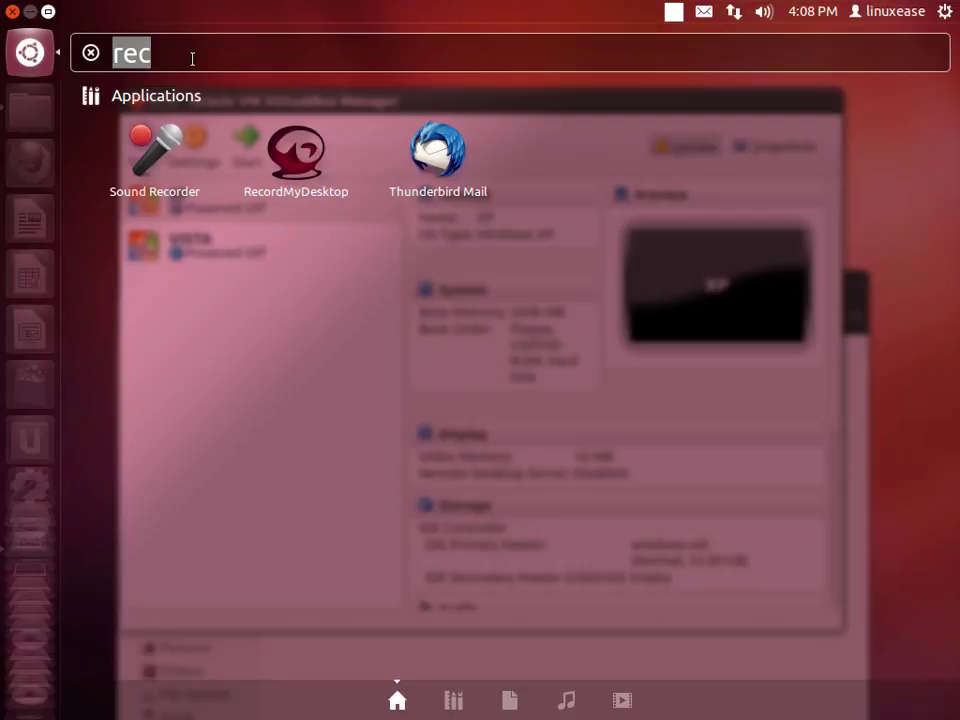
pyautogui.write('de')
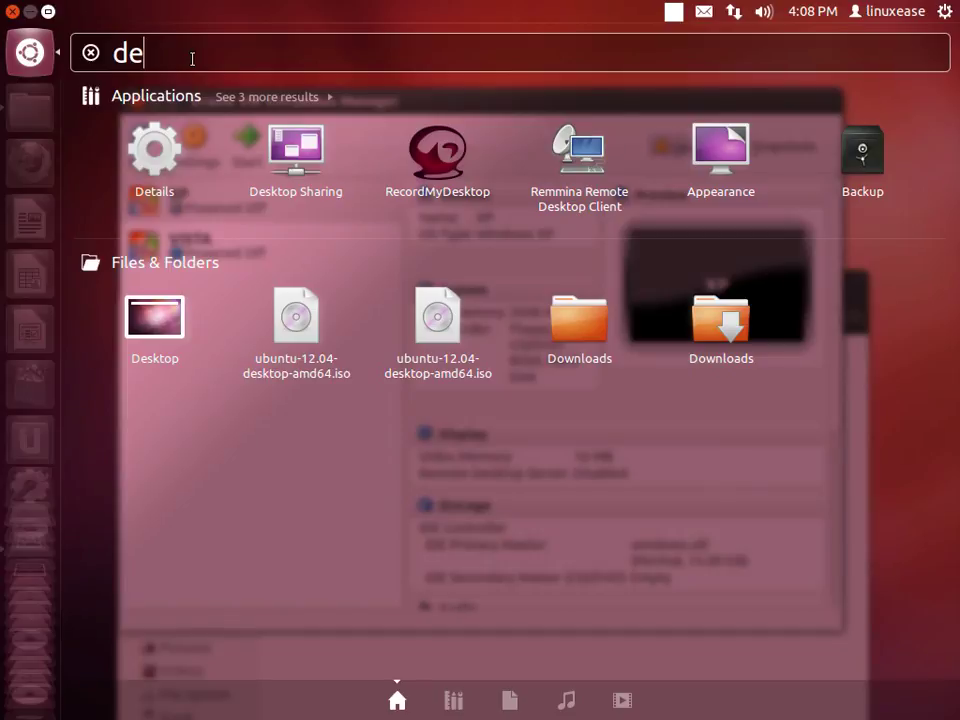
pyautogui.press('BackSpace')
pyautogui.write('is')
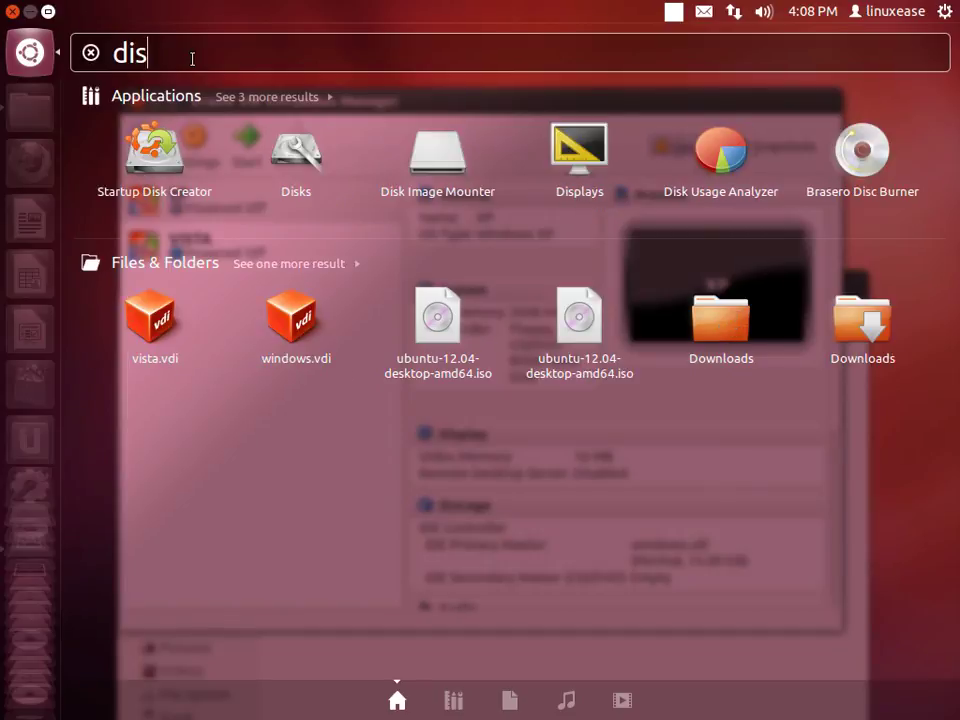
pyautogui.click(155, 153)
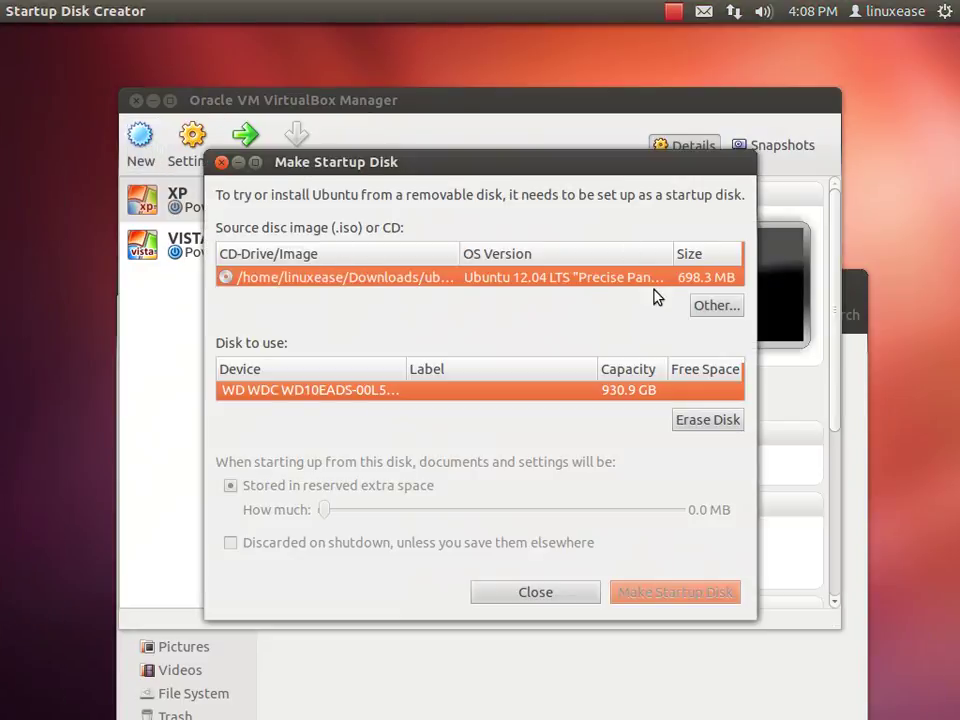
# Look at where another source disc image can be chosen, and view the target disk's full device name.
pyautogui.click(710, 307)
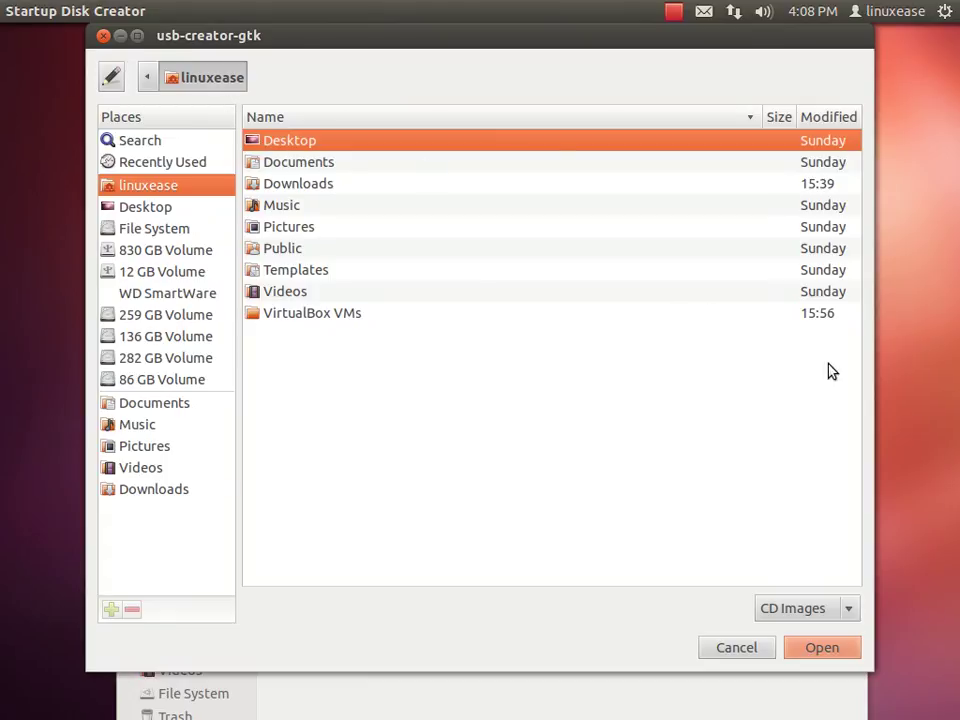
pyautogui.click(770, 650)
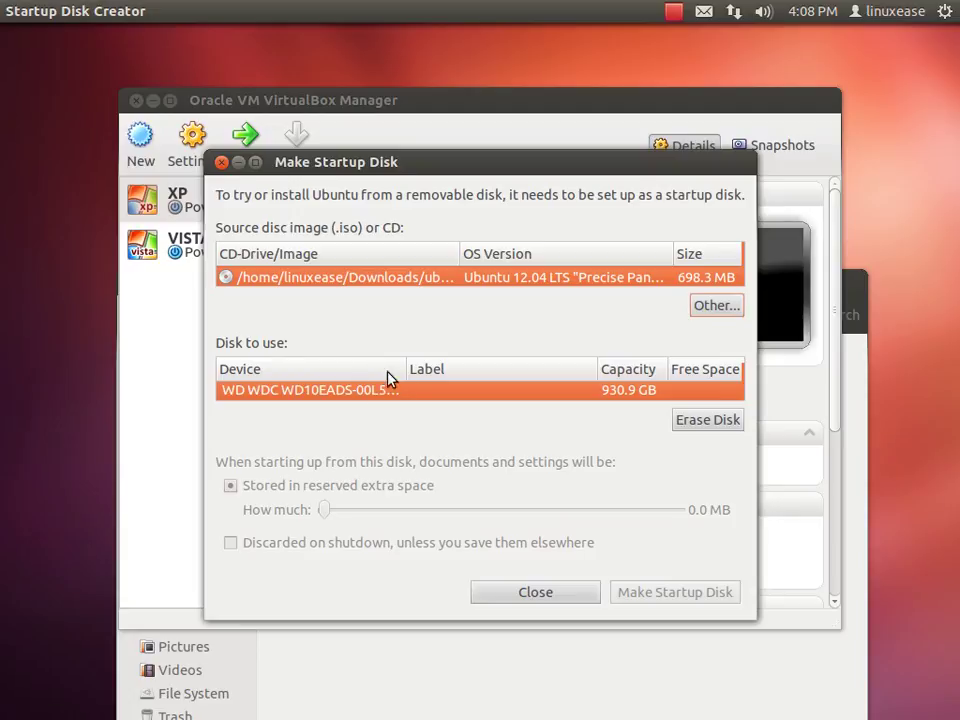
pyautogui.moveTo(406, 375); pyautogui.dragTo(484, 373)
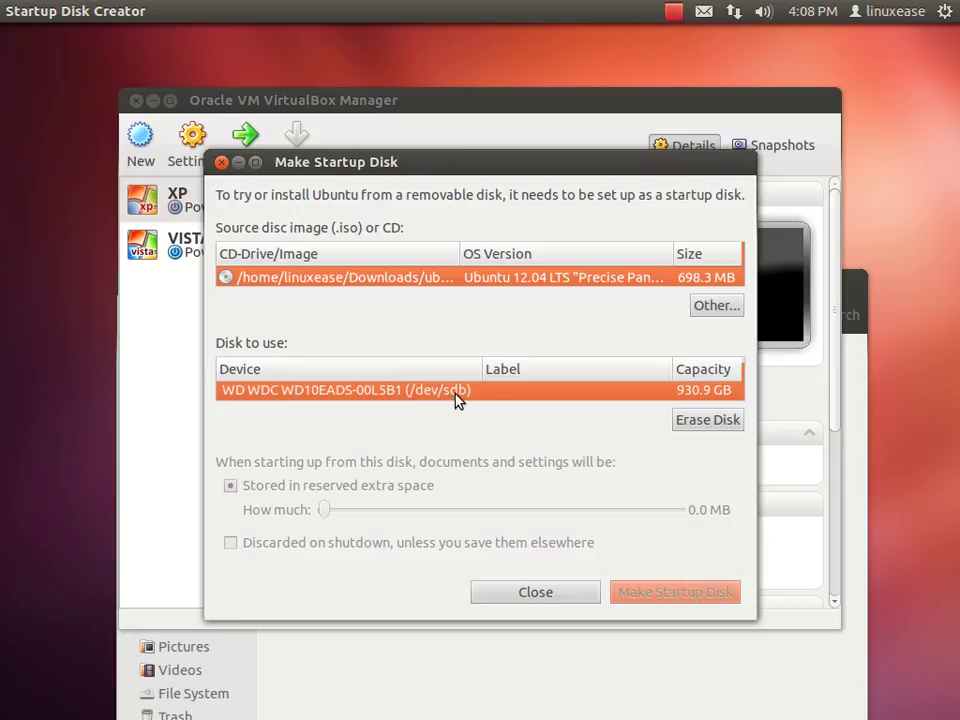
pyautogui.moveTo(484, 370); pyautogui.dragTo(398, 379)
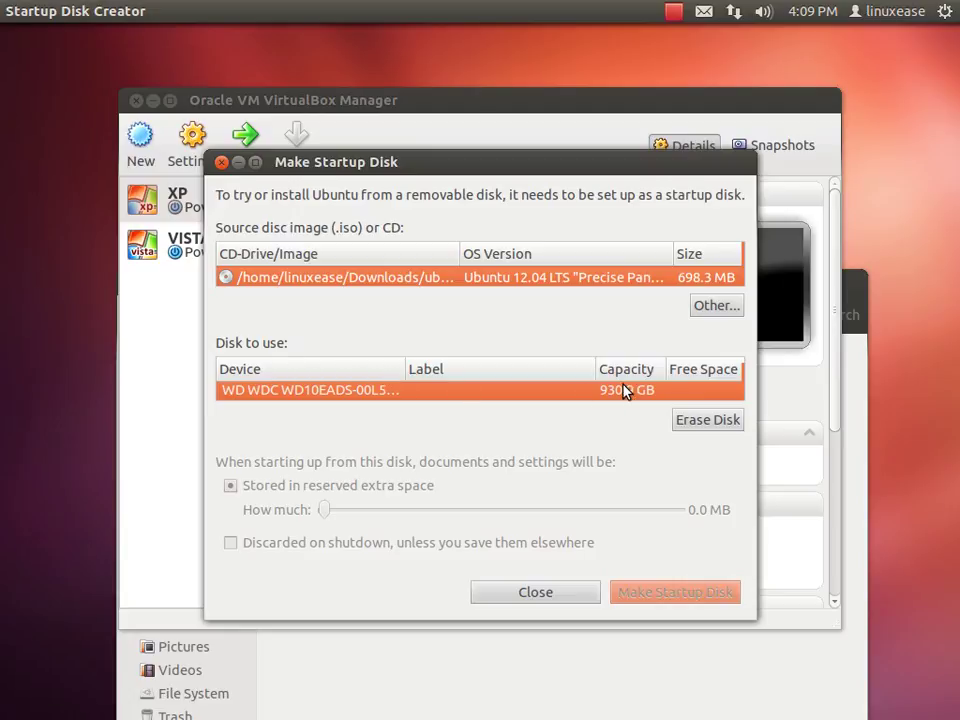